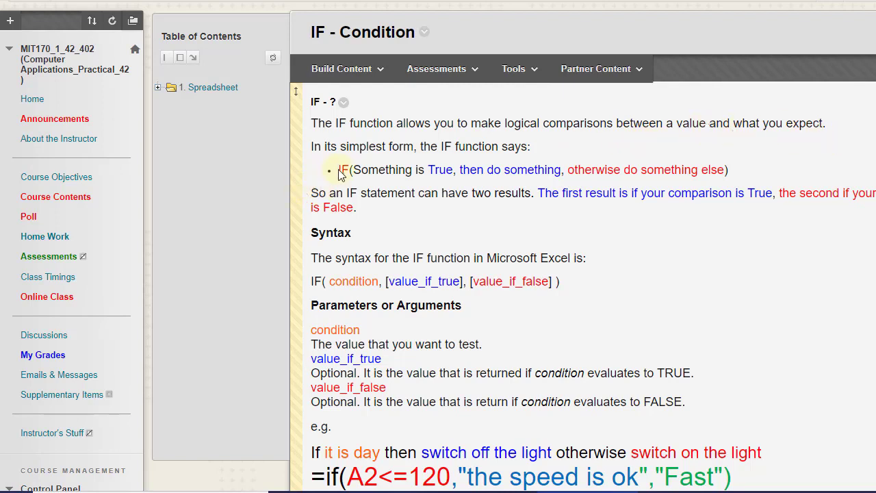
# Read the IF function's plain-language form and its syntax line on the IF - Condition course page.
pyautogui.moveTo(337, 173); pyautogui.dragTo(729, 169)
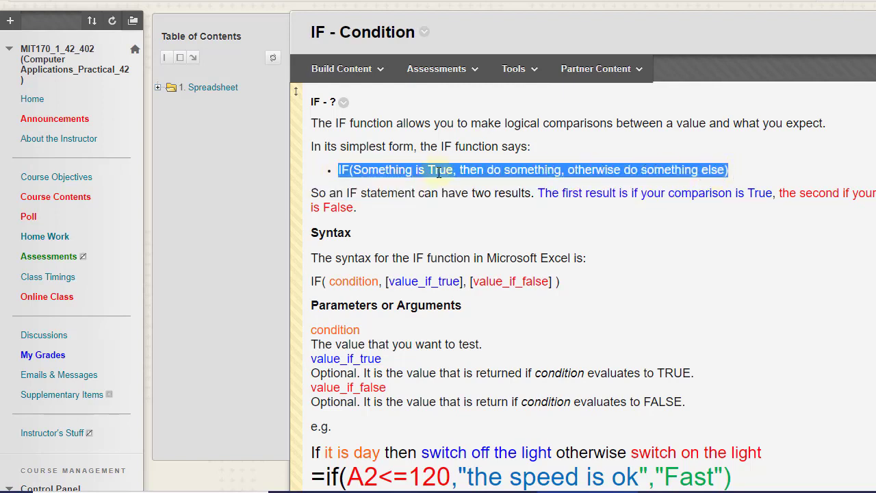
pyautogui.click(356, 174)
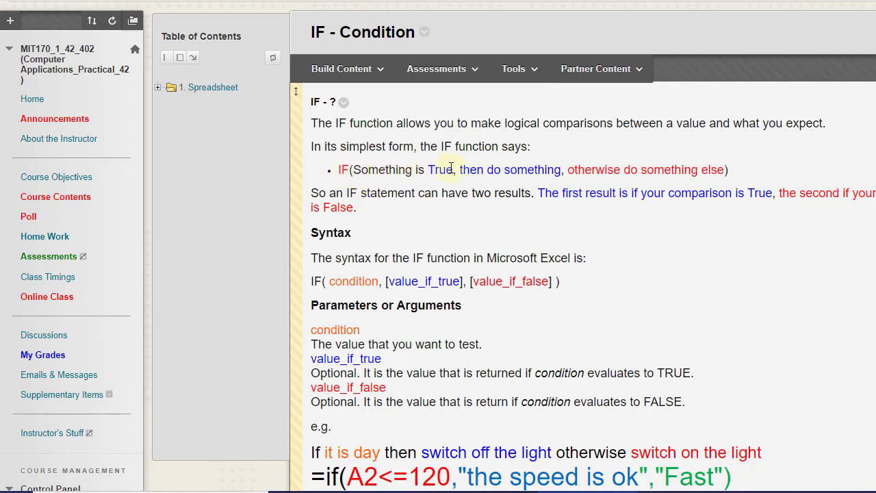
pyautogui.moveTo(453, 171); pyautogui.dragTo(362, 174)
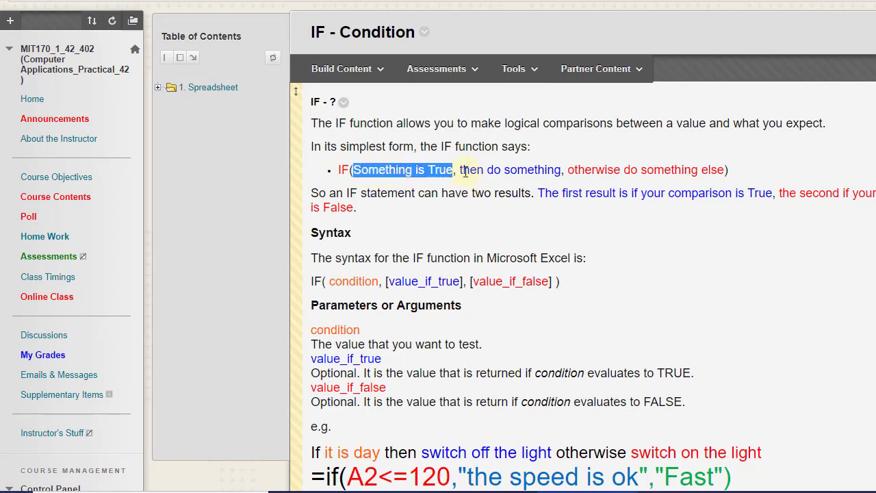
pyautogui.moveTo(460, 171); pyautogui.dragTo(727, 171)
pyautogui.scroll(-1, 491, 194)
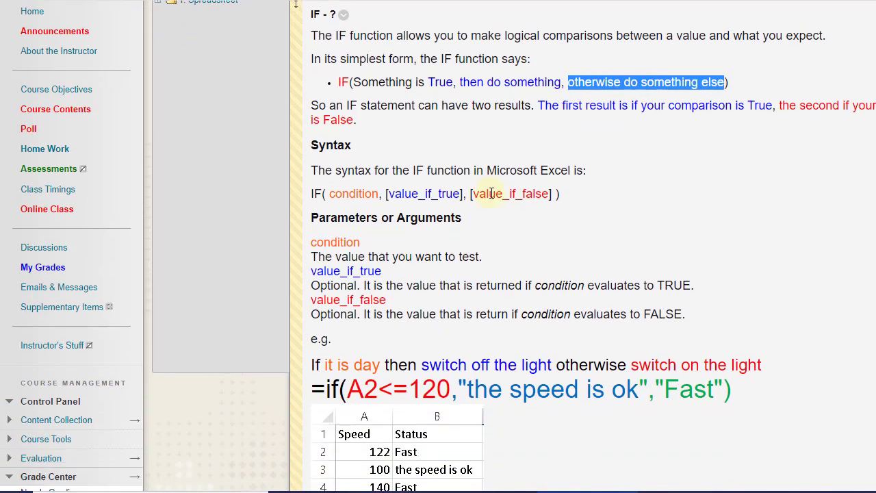
pyautogui.moveTo(309, 194); pyautogui.dragTo(556, 193)
pyautogui.click(427, 208)
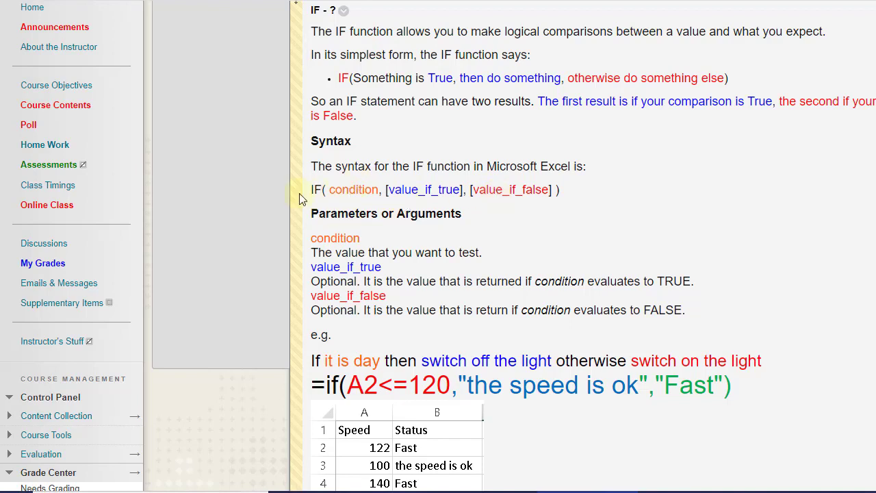
pyautogui.scroll(-1, 489, 190)
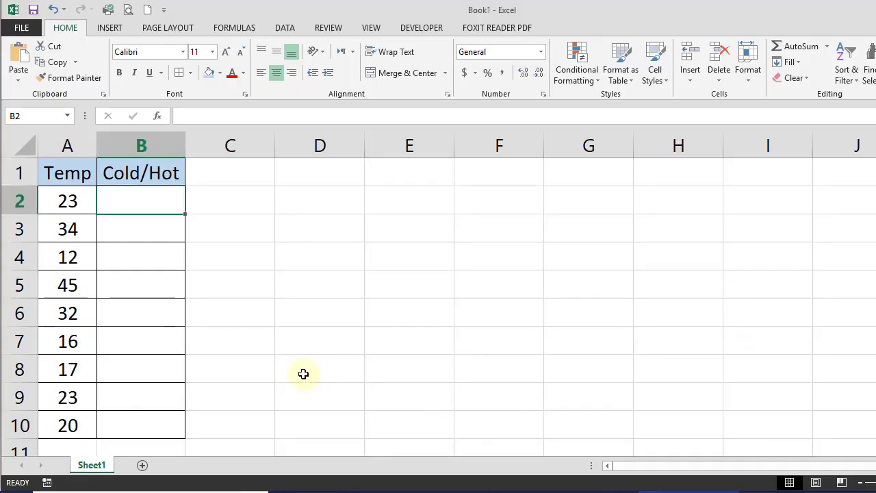
# In the Excel sheet, start an IF formula in cell B2 that tests whether A2>=20.
pyautogui.click(250, 267)
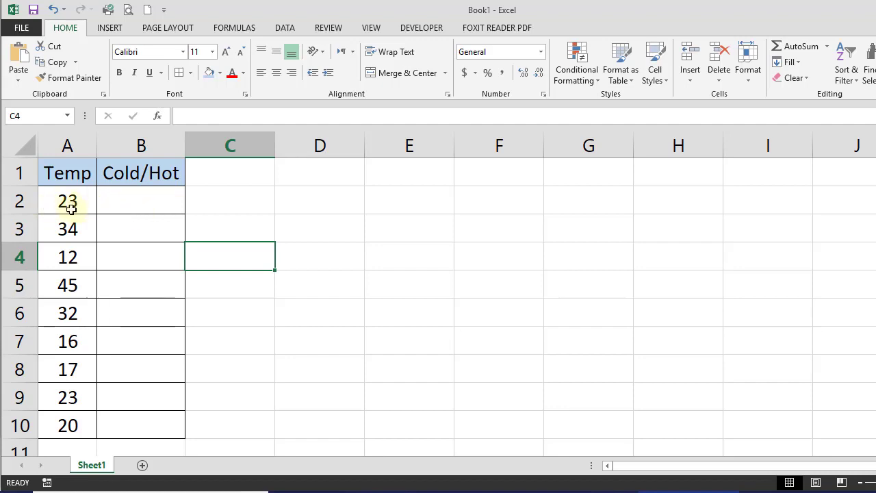
pyautogui.click(120, 201)
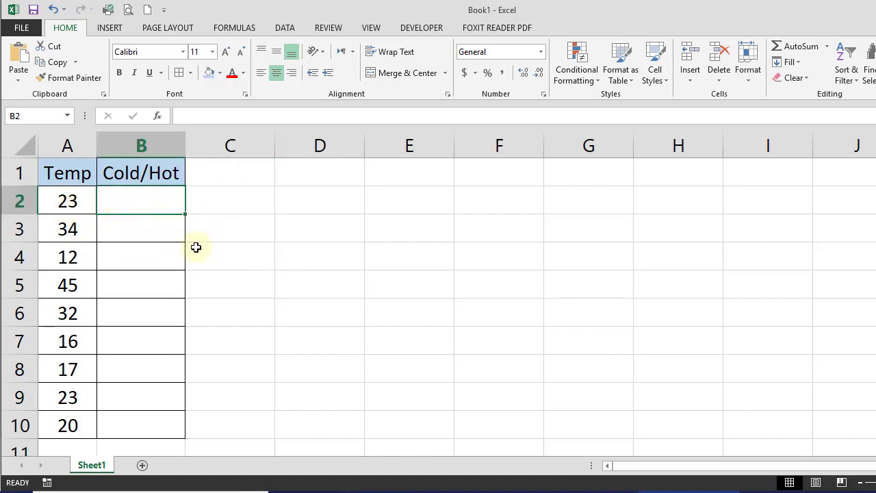
pyautogui.write('=')
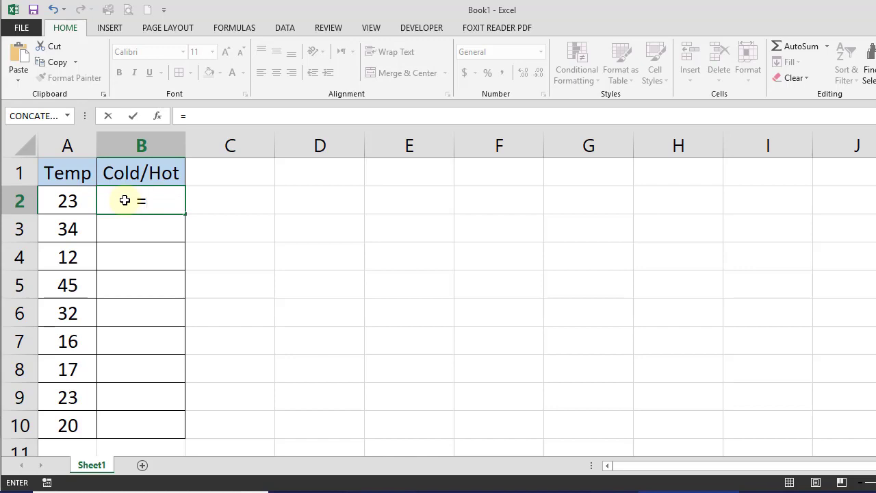
pyautogui.write('if')
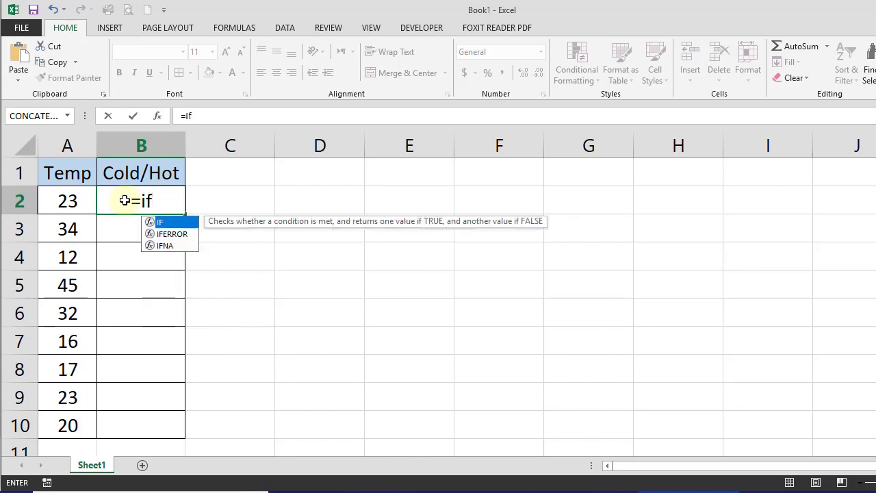
pyautogui.write('(')
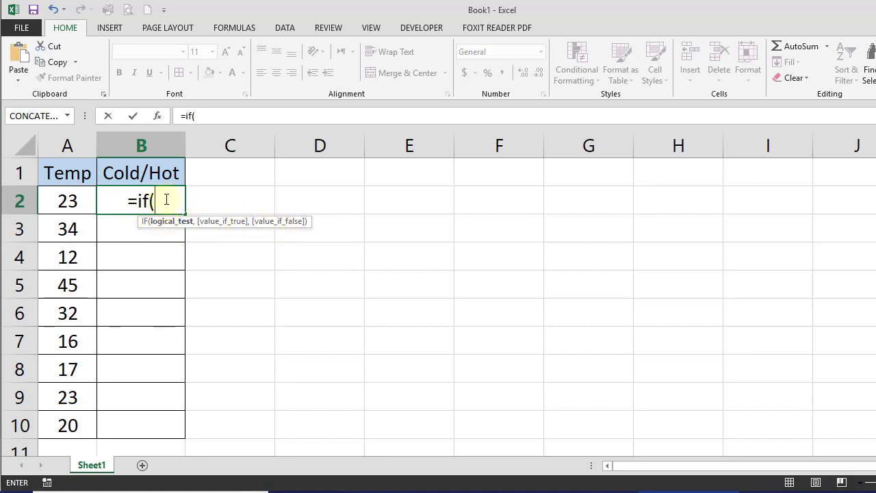
pyautogui.click(73, 203)
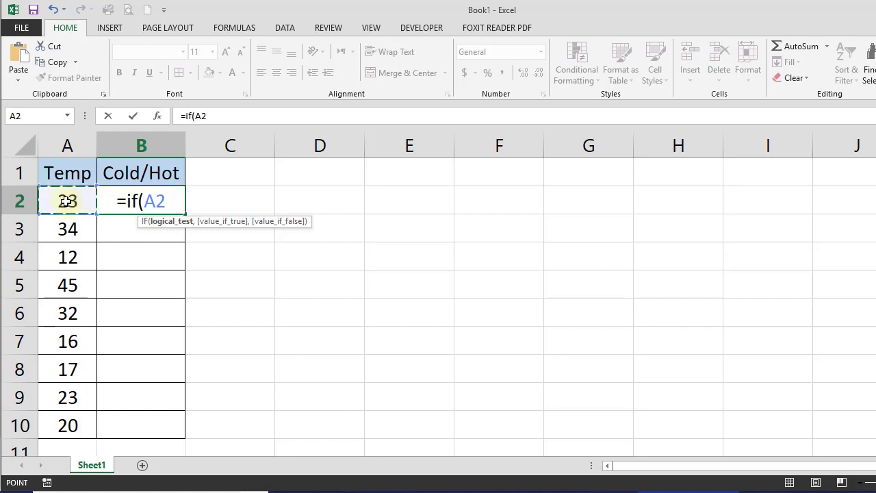
pyautogui.write('>')
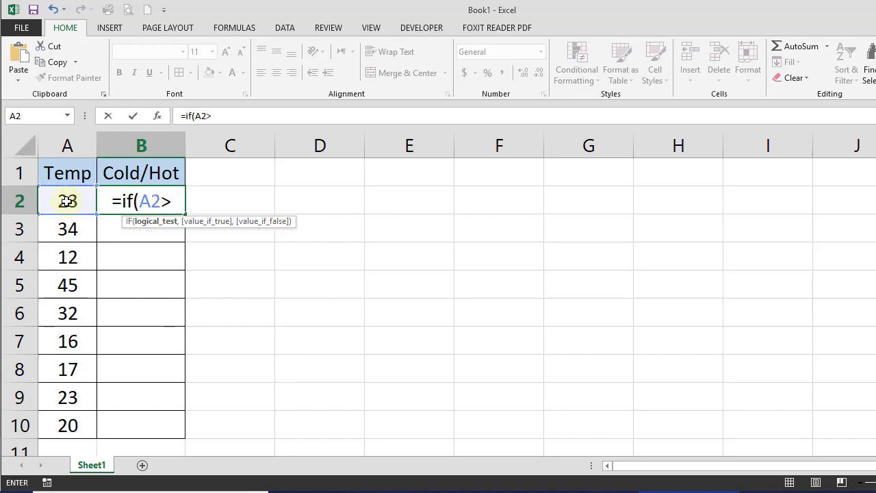
pyautogui.write('=20')
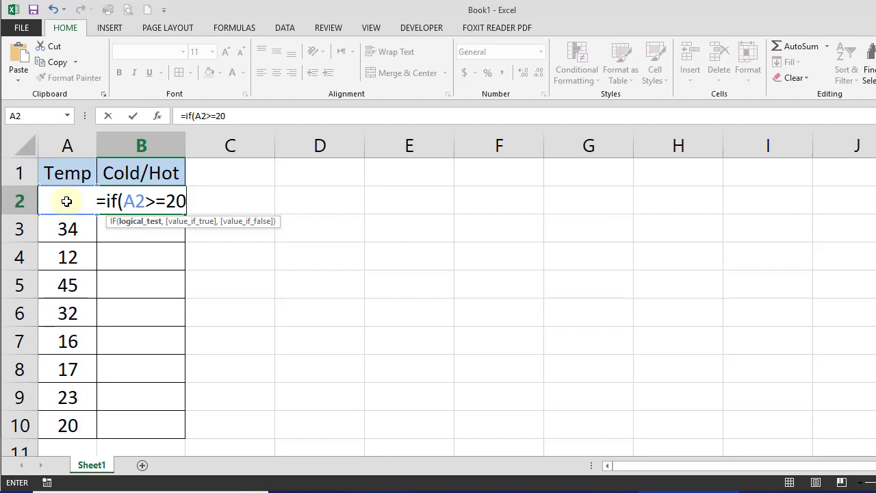
# Complete the B2 formula with "Hot" as the true value and "Cold" as the false value, and commit it.
pyautogui.write(',')
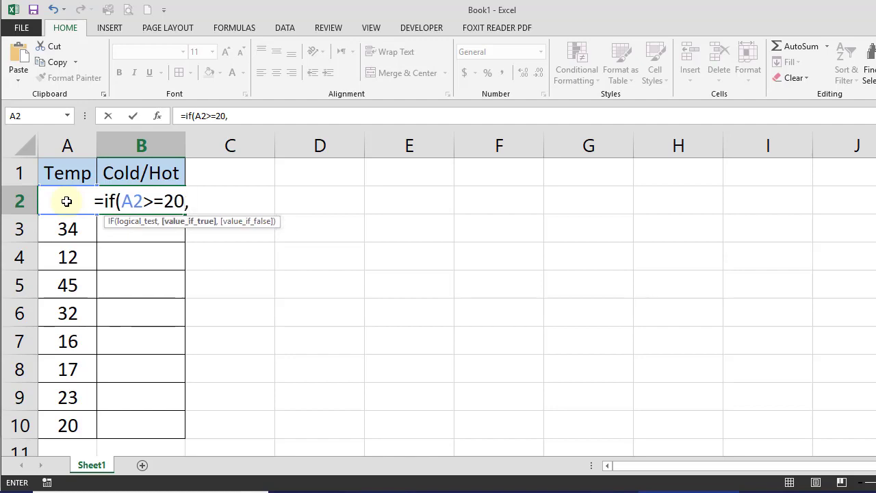
pyautogui.write('"')
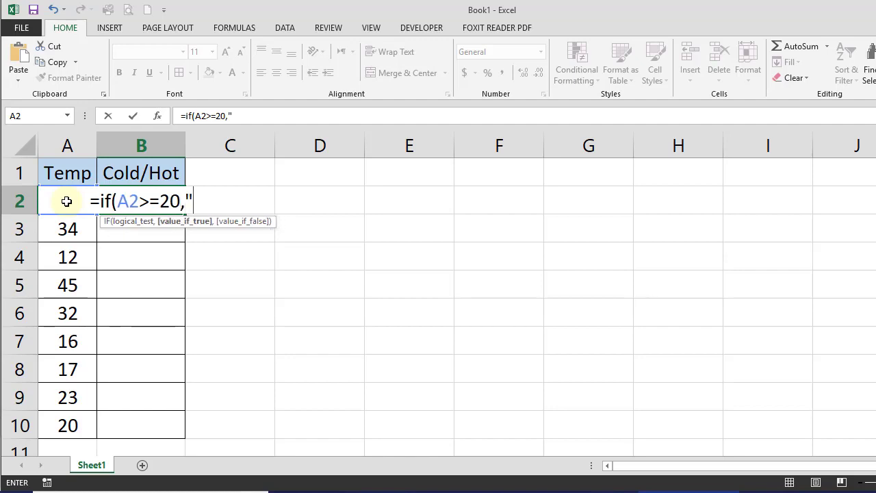
pyautogui.write('Hot"')
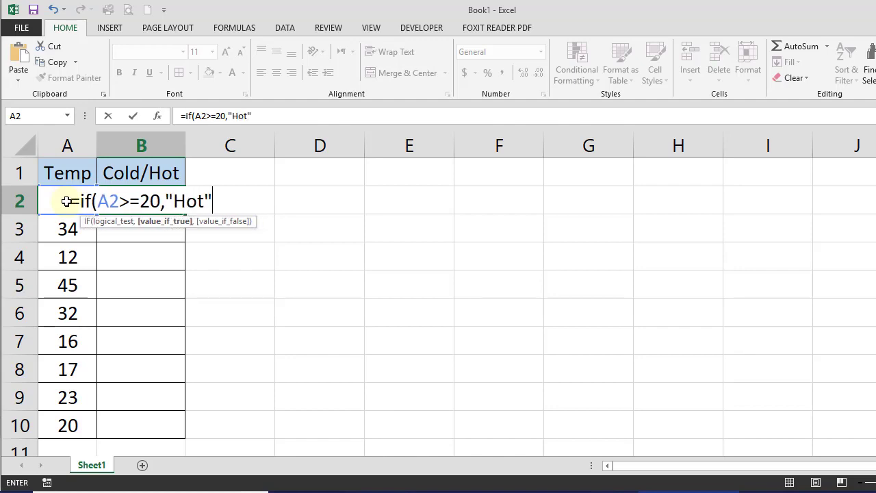
pyautogui.write(',"')
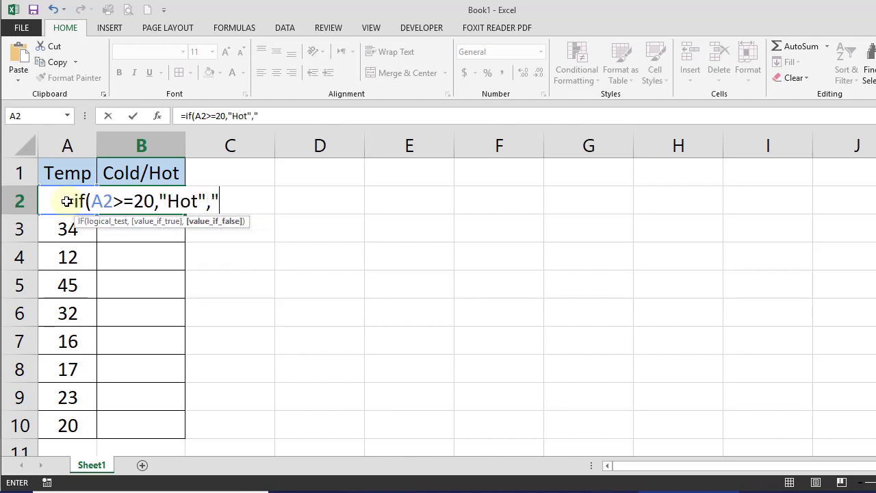
pyautogui.write('Cold"')
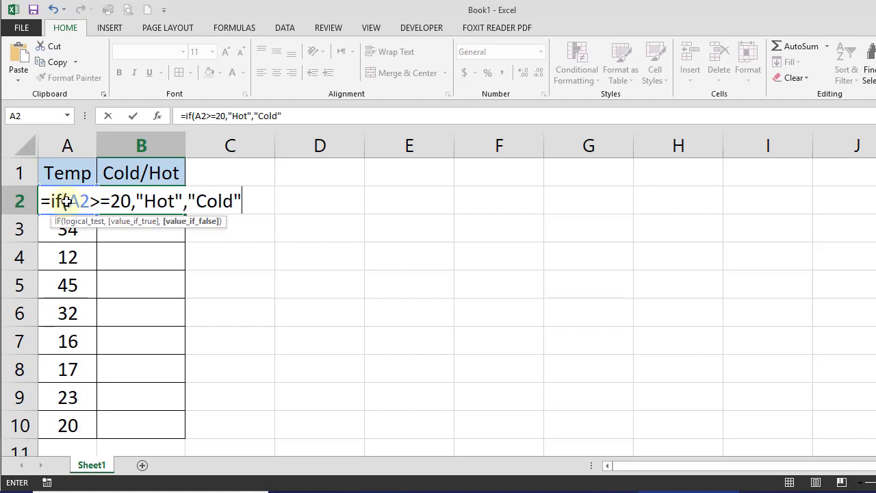
pyautogui.write(')')
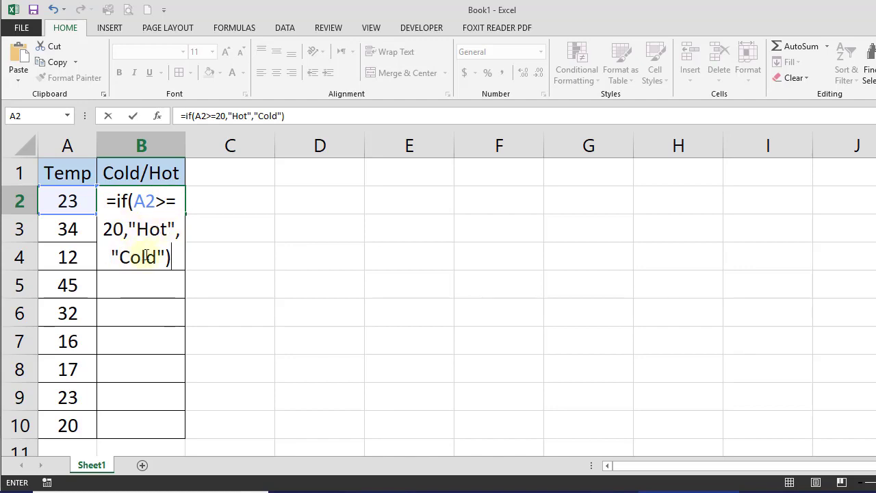
pyautogui.press('Return')
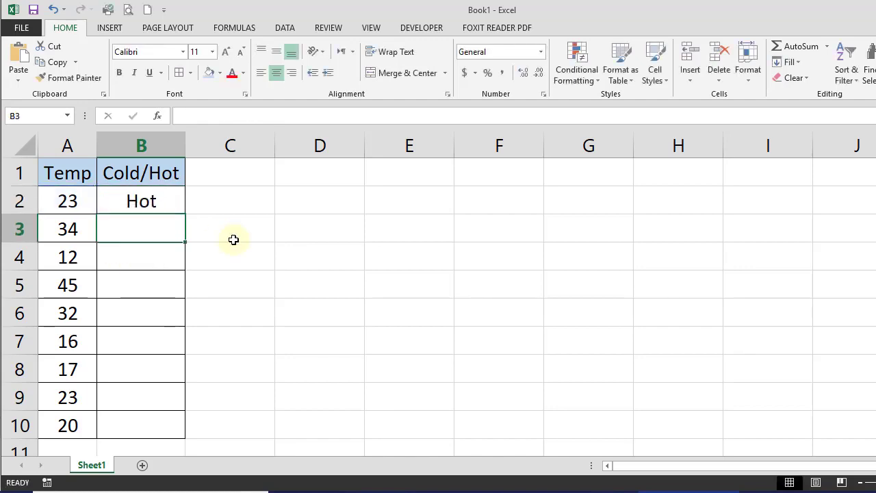
# Turn on text wrapping for cell B2, which holds the IF formula.
pyautogui.click(157, 202)
pyautogui.doubleClick(157, 202)
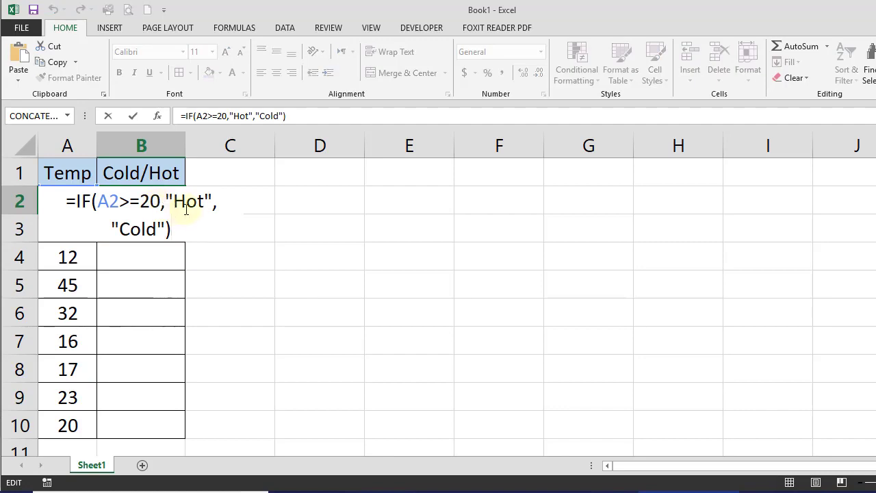
pyautogui.click(167, 308)
pyautogui.click(154, 202)
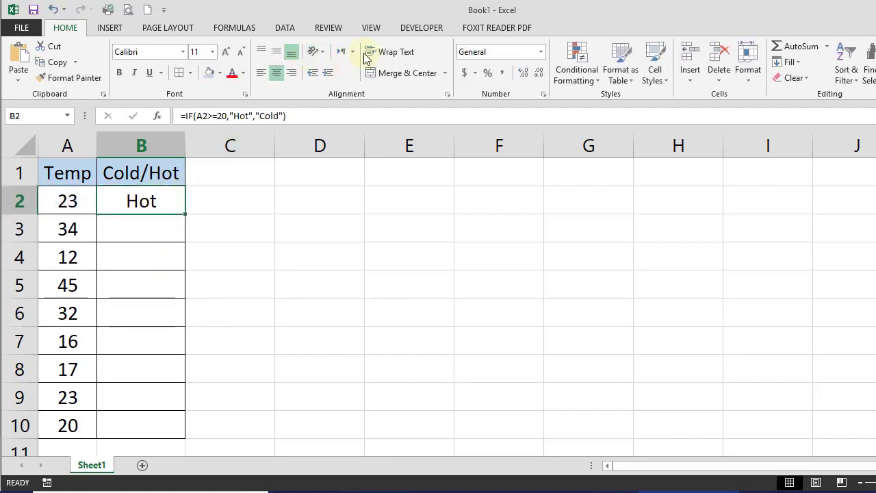
pyautogui.click(161, 218)
pyautogui.click(150, 200)
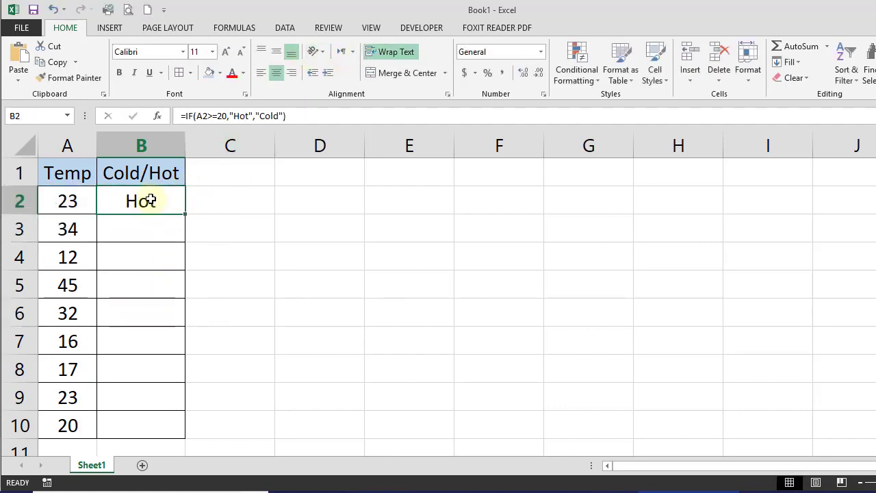
# Examine the full IF formula in cell B2 and the A2 reference inside it, and leave editing.
pyautogui.doubleClick(150, 200)
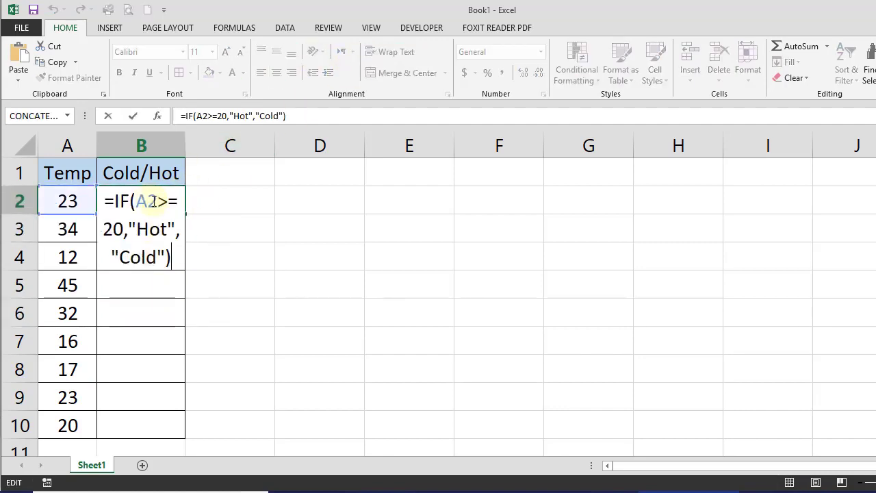
pyautogui.click(226, 118)
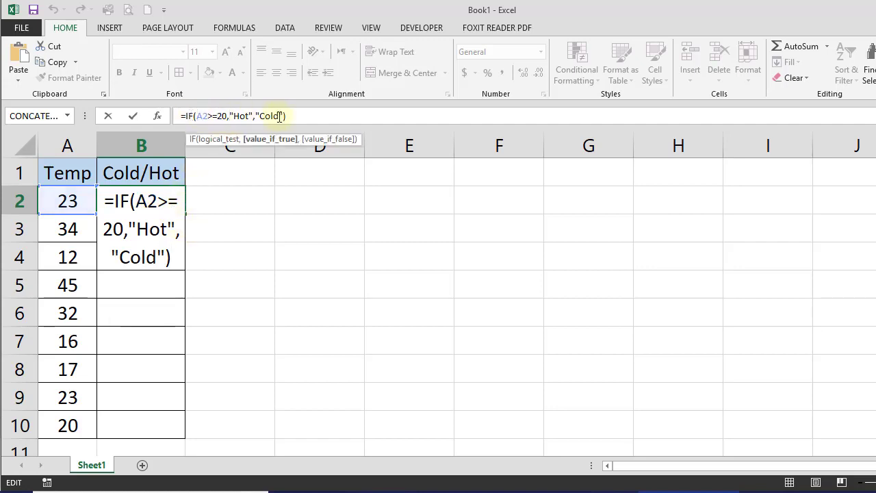
pyautogui.moveTo(265, 115); pyautogui.dragTo(183, 115)
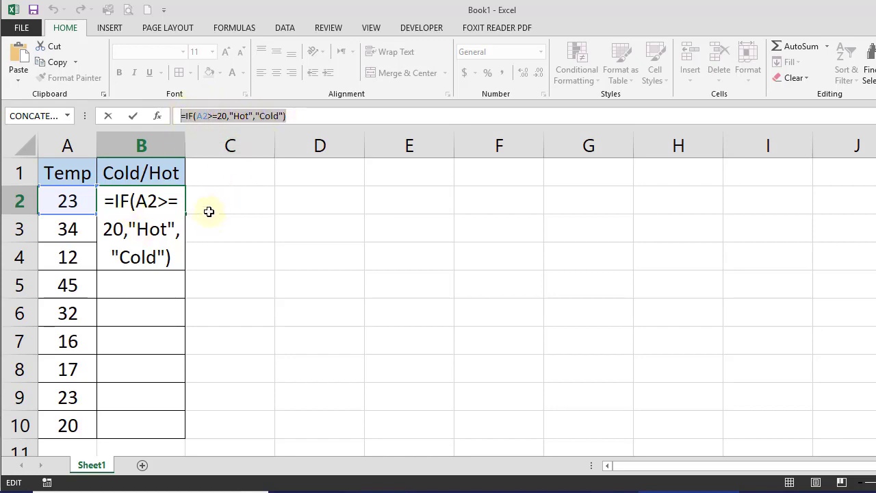
pyautogui.click(167, 251)
pyautogui.press('Return')
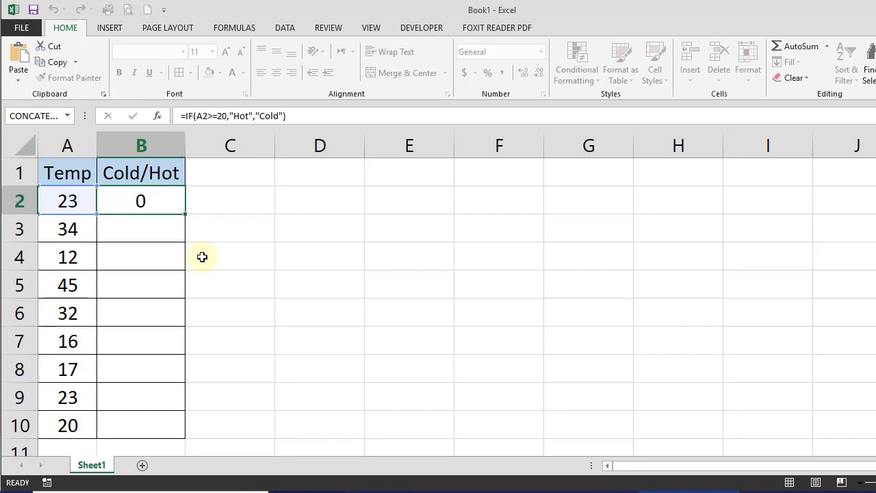
pyautogui.click(141, 200)
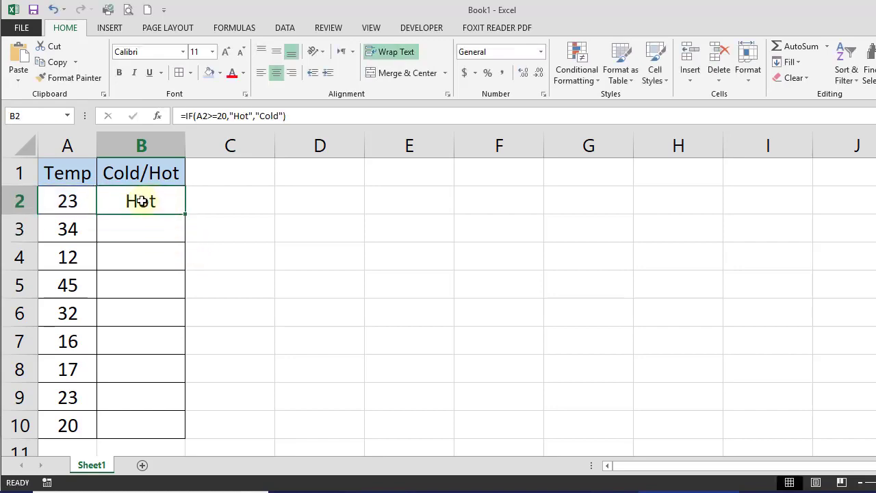
pyautogui.doubleClick(141, 201)
pyautogui.moveTo(135, 201); pyautogui.dragTo(157, 200)
pyautogui.press('Escape')
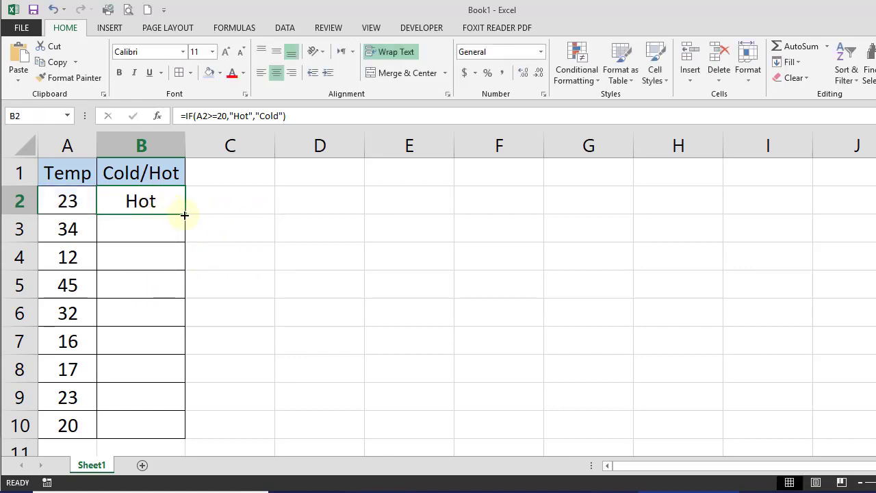
# Fill the IF formula from B2 down to B3 and inspect the cell reference in the copied formula.
pyautogui.moveTo(187, 214); pyautogui.dragTo(182, 239)
pyautogui.click(137, 230)
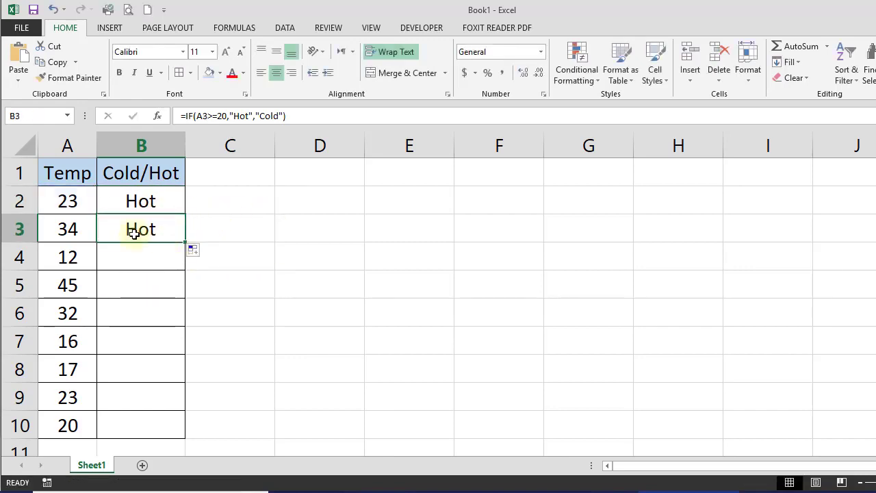
pyautogui.press('F2')
pyautogui.moveTo(137, 231); pyautogui.dragTo(159, 231)
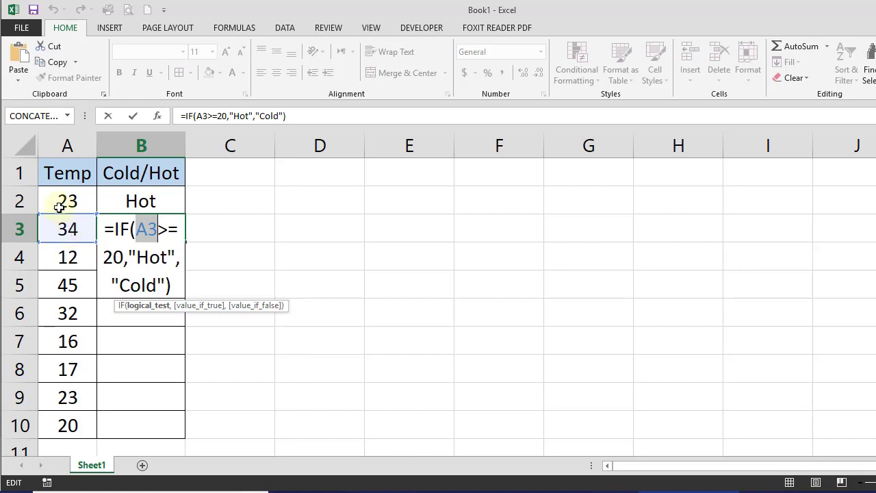
pyautogui.hotkey('ctrl', 'Return')
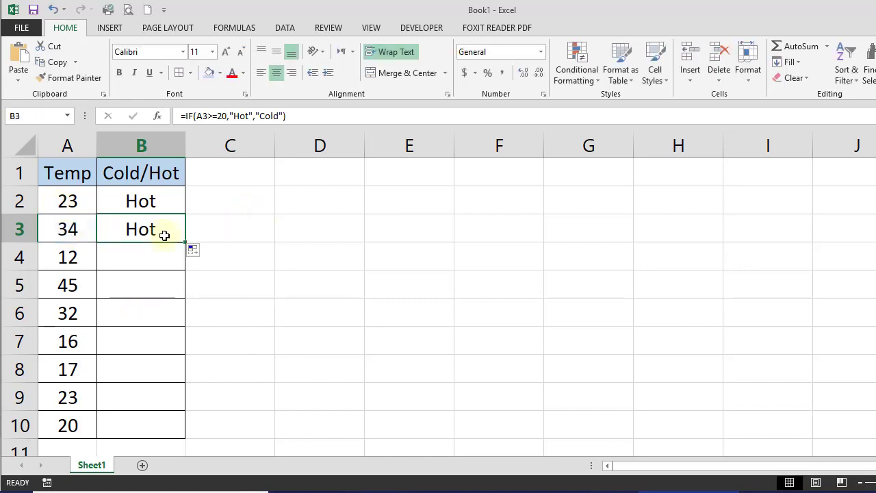
# Fill the IF formula from B3 down to B4, inspect its cell reference, and leave editing.
pyautogui.moveTo(185, 243); pyautogui.dragTo(141, 256)
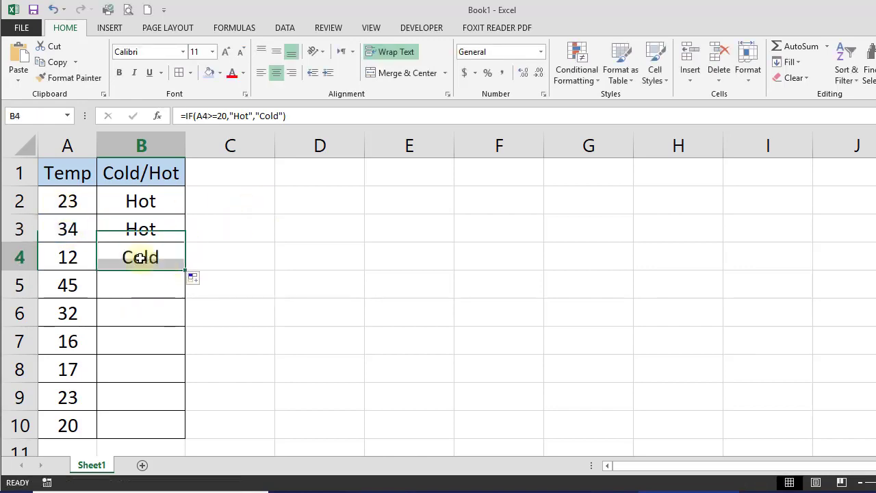
pyautogui.click(139, 258)
pyautogui.doubleClick(139, 258)
pyautogui.doubleClick(141, 257)
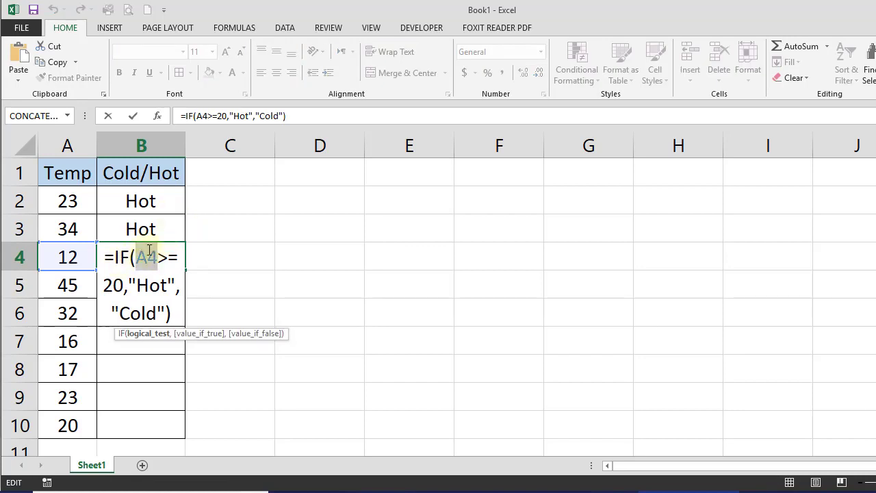
pyautogui.press('Escape')
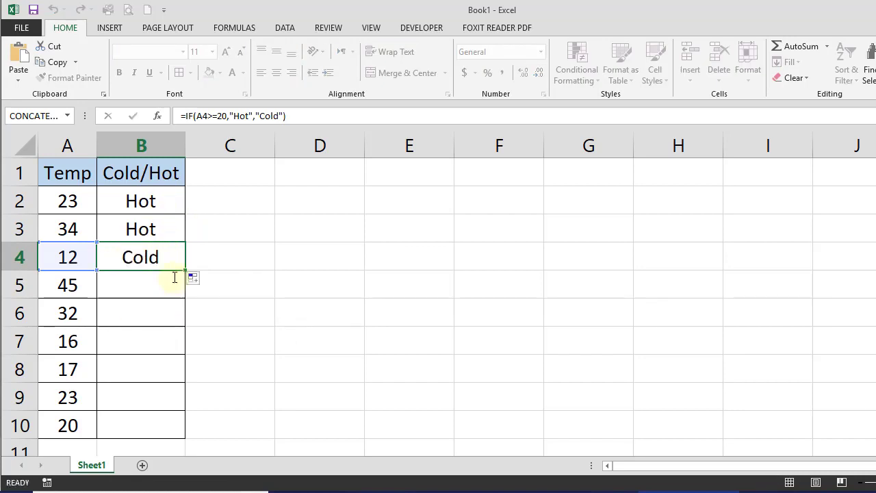
# Clear the copied formulas in B3:B4 and fill the IF formula from B2 down to B10.
pyautogui.moveTo(174, 236); pyautogui.dragTo(169, 261)
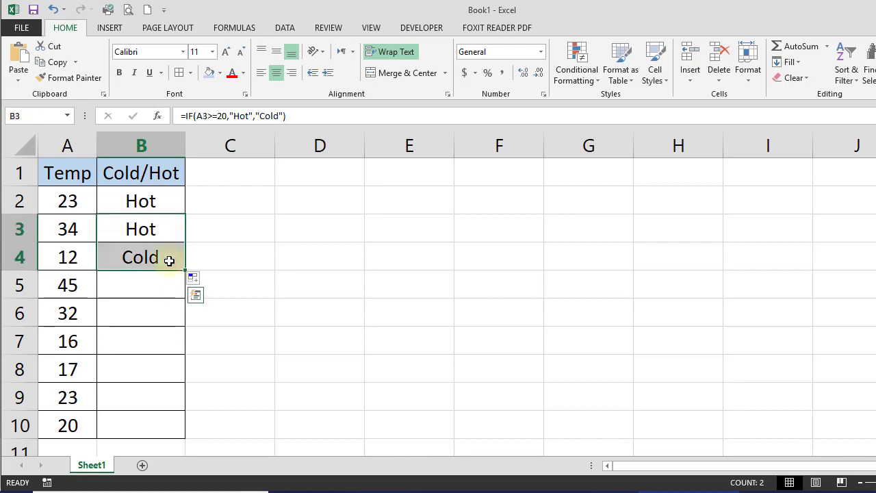
pyautogui.press('Delete')
pyautogui.click(152, 199)
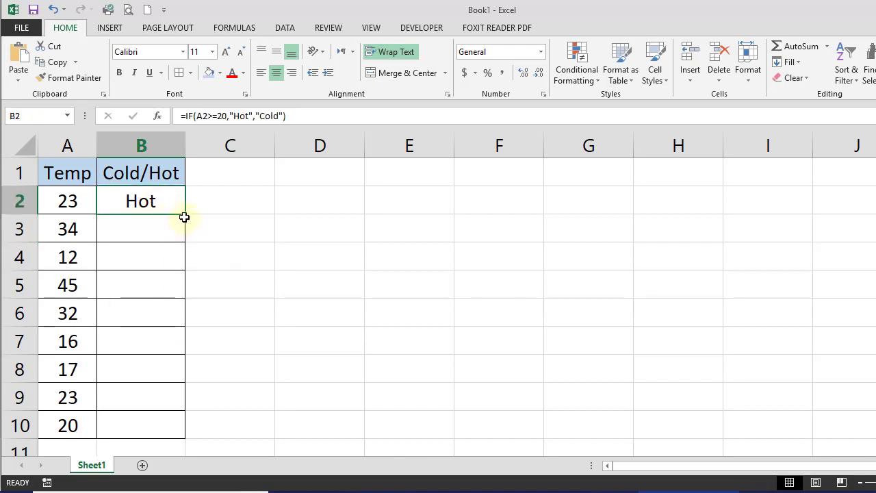
pyautogui.doubleClick(185, 215)
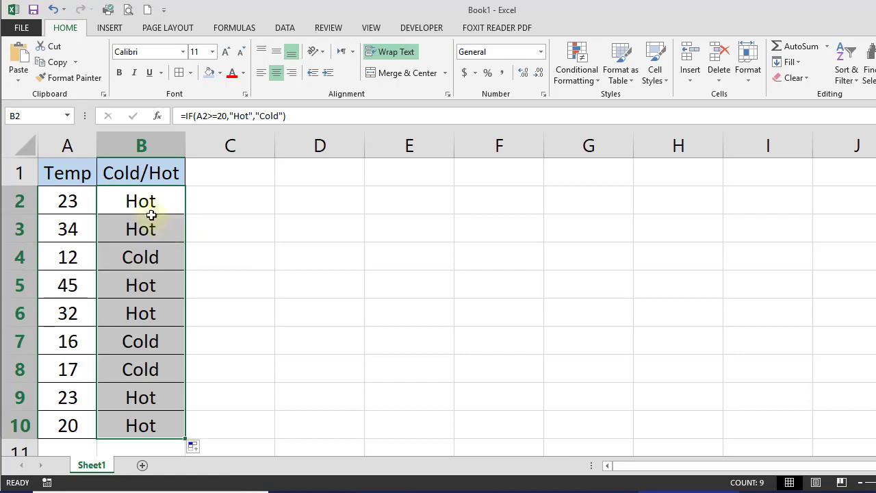
# Examine the filled results and their formulas cell by cell in the Cold/Hot column, finishing at B10.
pyautogui.click(141, 424)
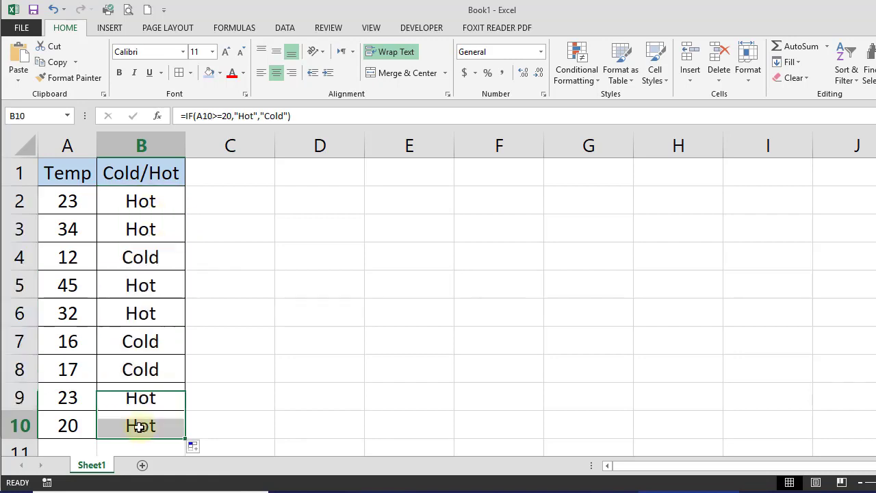
pyautogui.click(139, 395)
pyautogui.click(139, 373)
pyautogui.click(137, 342)
pyautogui.click(136, 311)
pyautogui.click(135, 282)
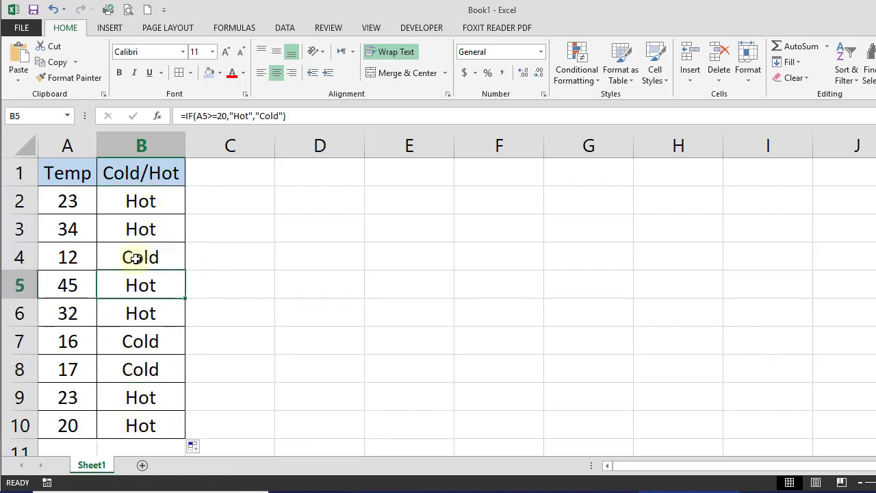
pyautogui.click(136, 268)
pyautogui.click(137, 286)
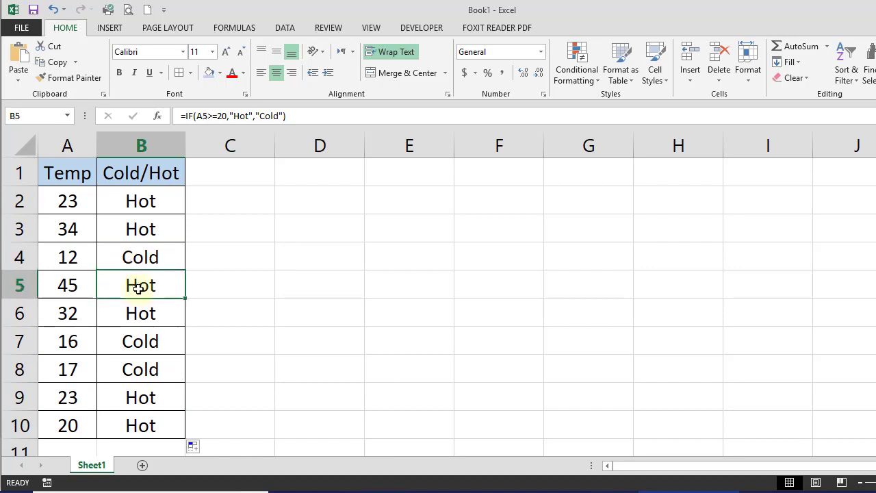
pyautogui.click(140, 344)
pyautogui.click(148, 426)
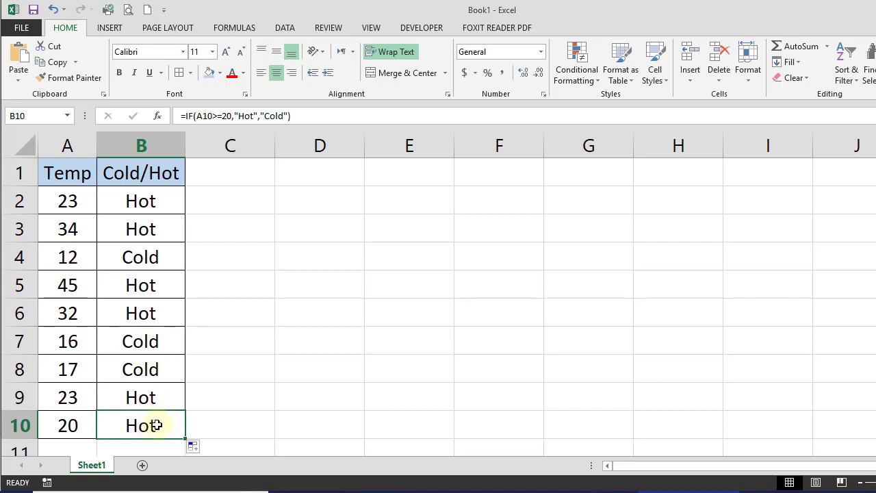
# Inspect the full IF formula in cell B10 and leave editing without changing it.
pyautogui.doubleClick(144, 431)
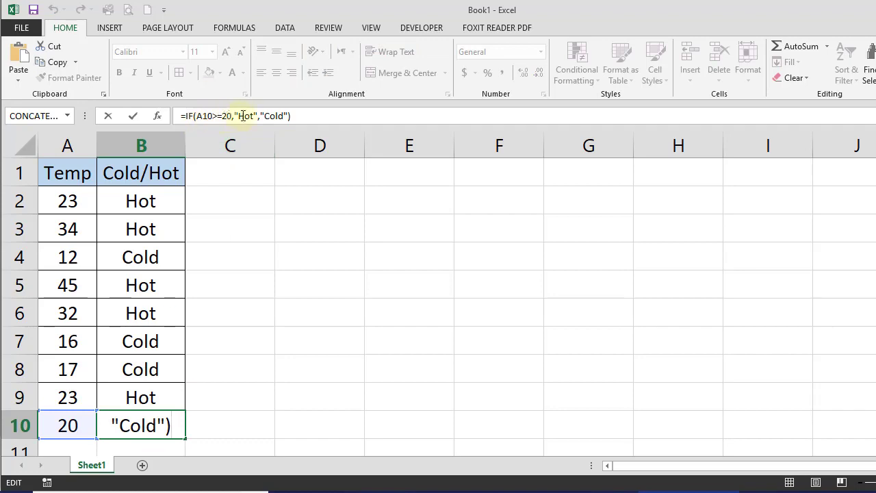
pyautogui.press('Escape')
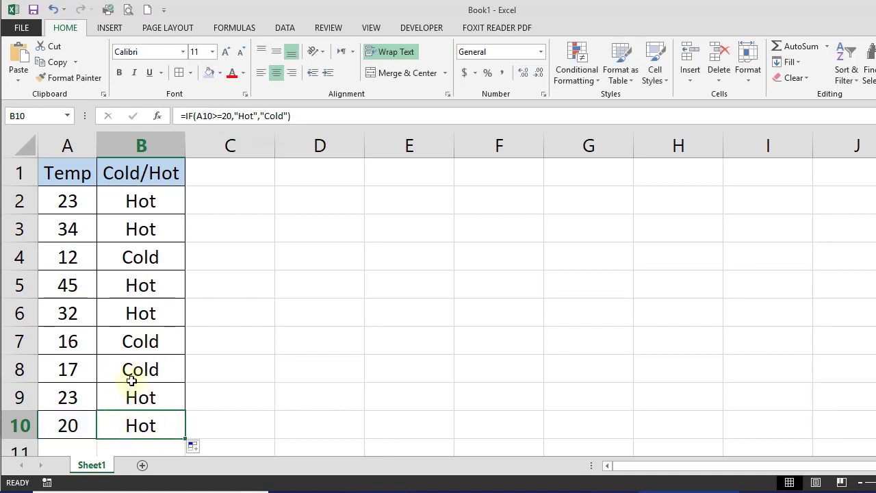
pyautogui.click(227, 317)
pyautogui.click(231, 257)
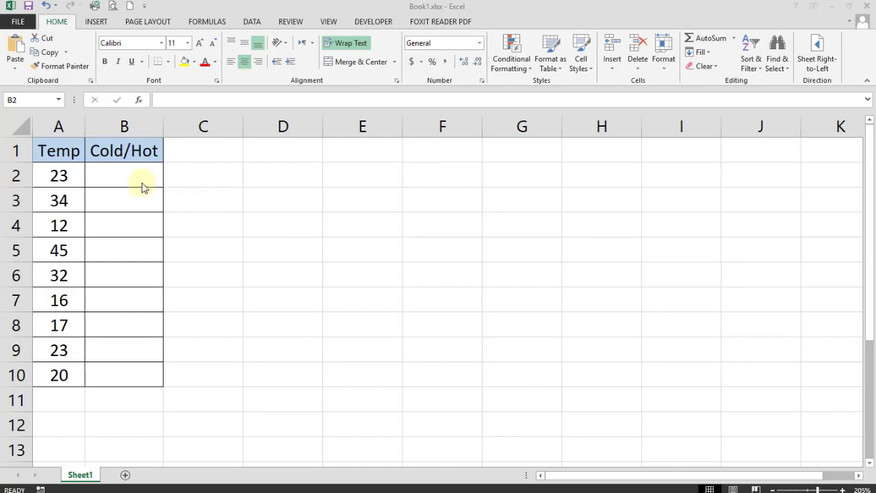
pyautogui.click(129, 176)
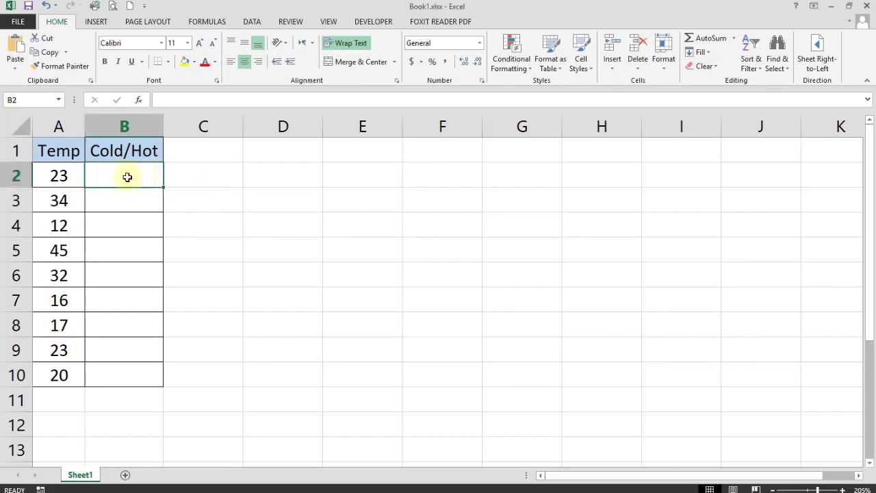
pyautogui.click(207, 22)
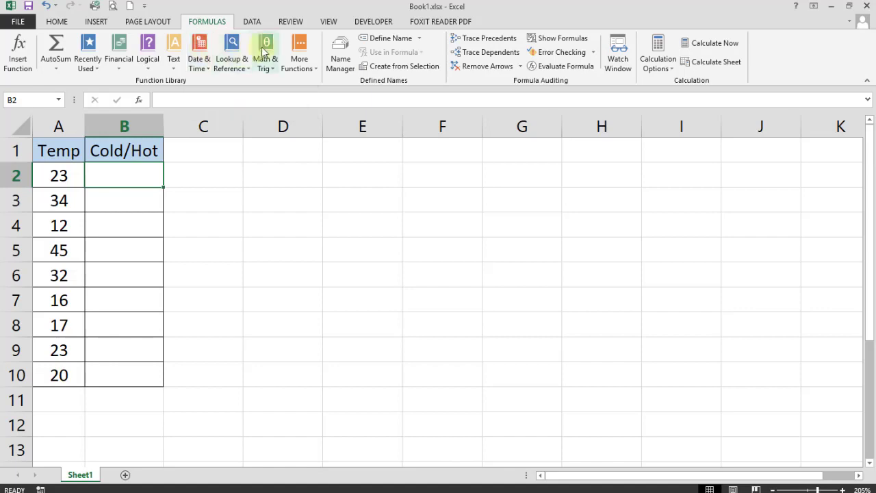
pyautogui.click(148, 62)
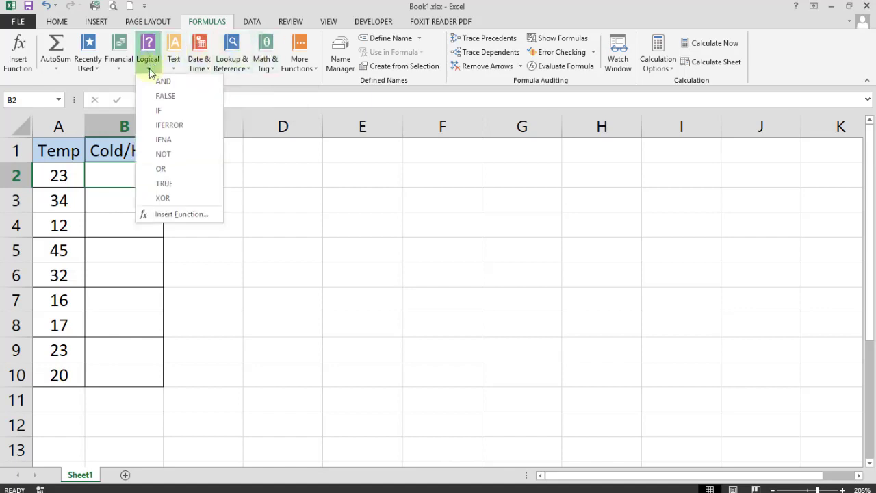
pyautogui.click(162, 111)
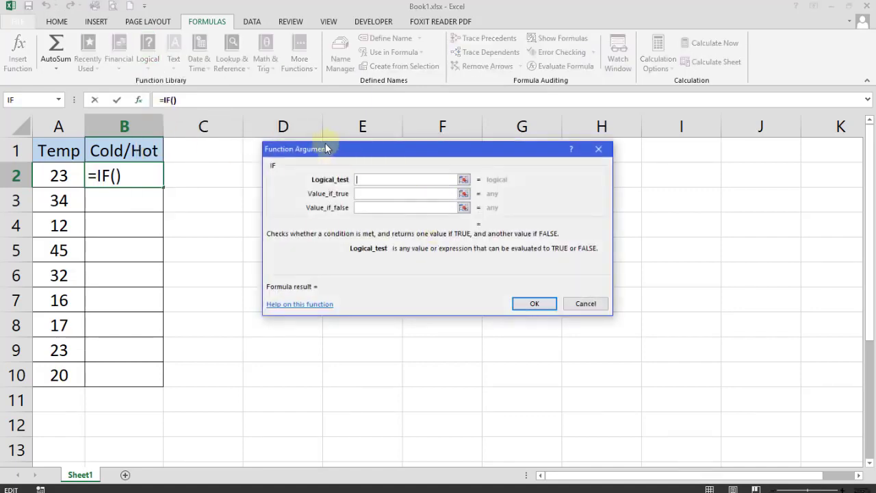
pyautogui.click(584, 303)
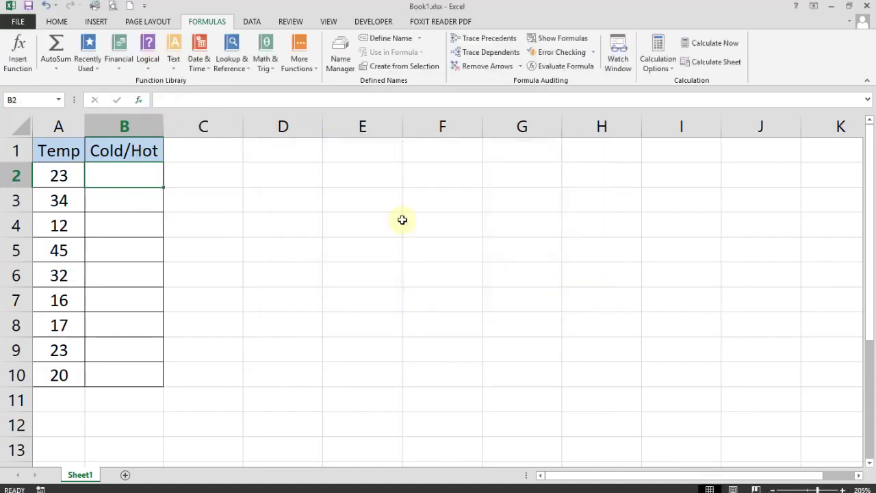
pyautogui.click(57, 21)
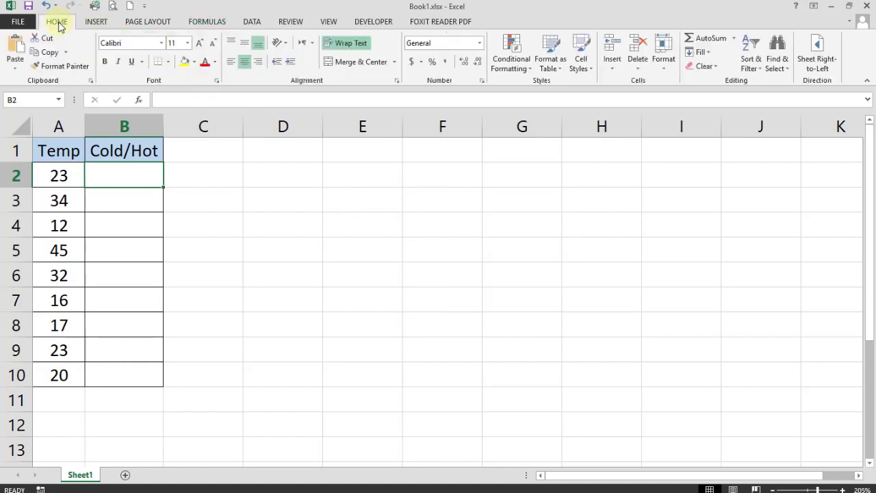
# Insert the IF function from the Logical category in cell B2 and set its logical test to A2>=20.
pyautogui.click(140, 103)
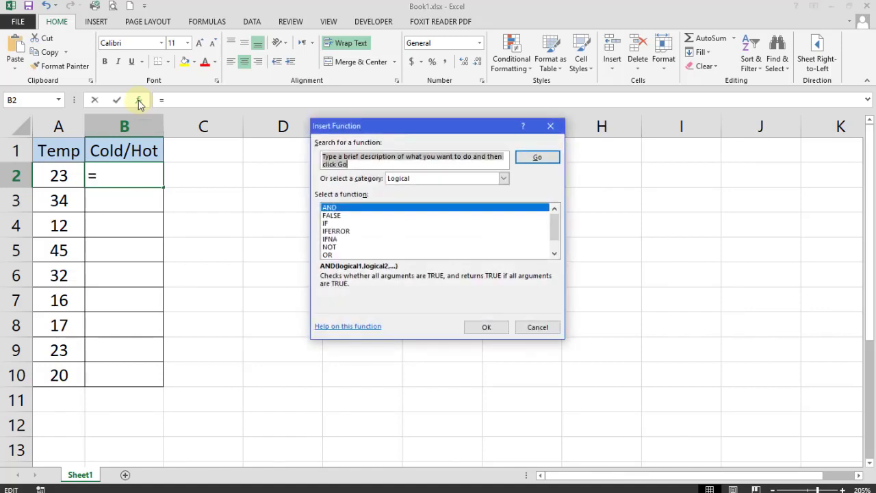
pyautogui.click(327, 224)
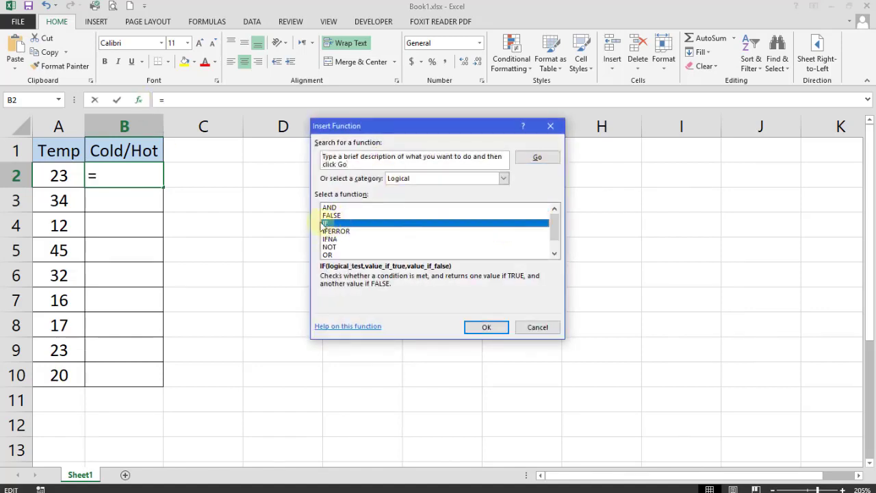
pyautogui.click(479, 328)
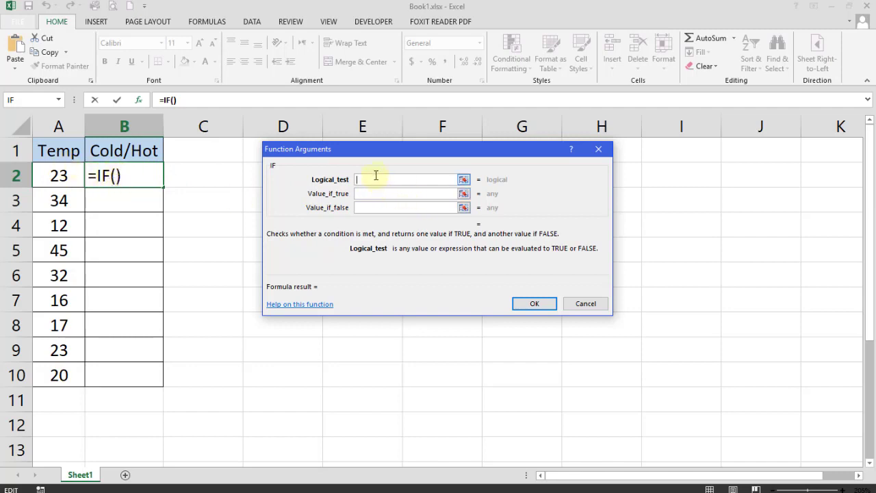
pyautogui.write('A2')
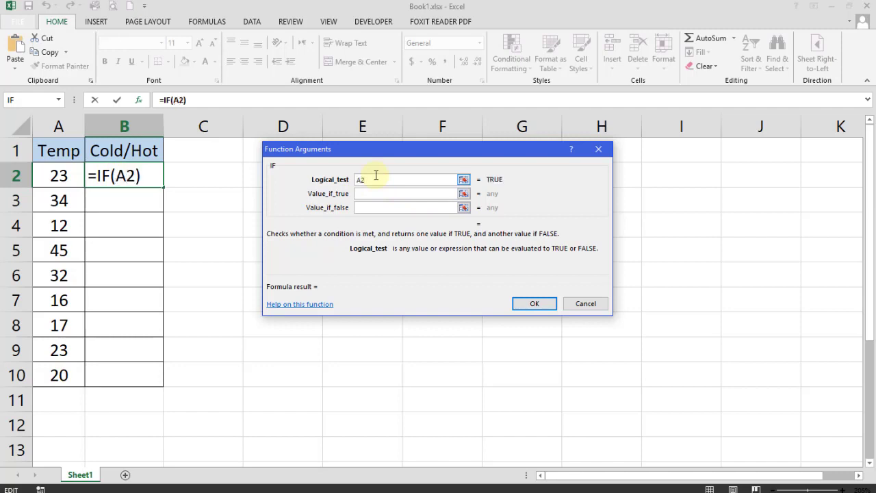
pyautogui.write('>=20')
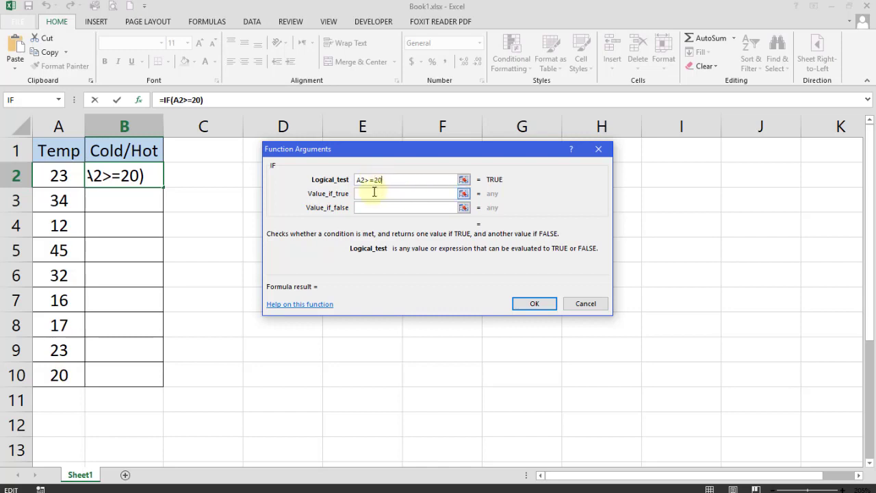
# Complete the IF arguments with Hot as the true value and Cold as the false value, and fill the formula from B2 down to B10.
pyautogui.click(364, 196)
pyautogui.write('Hot')
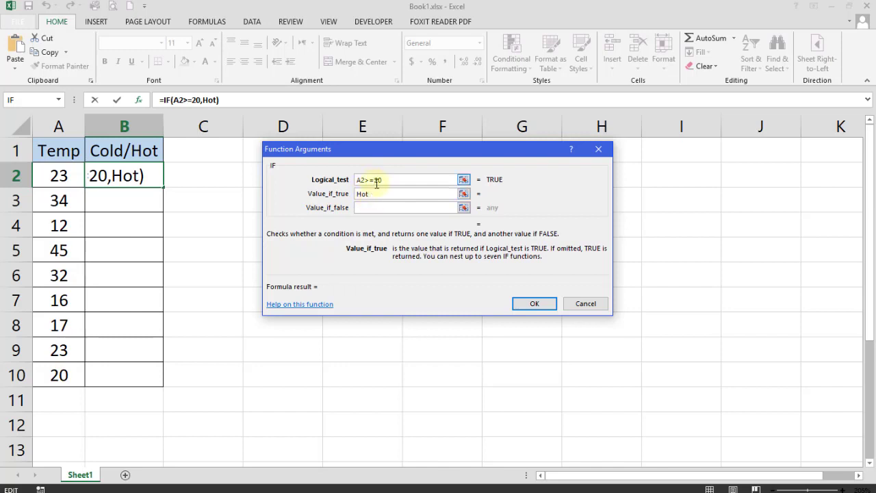
pyautogui.click(369, 210)
pyautogui.write('Cold')
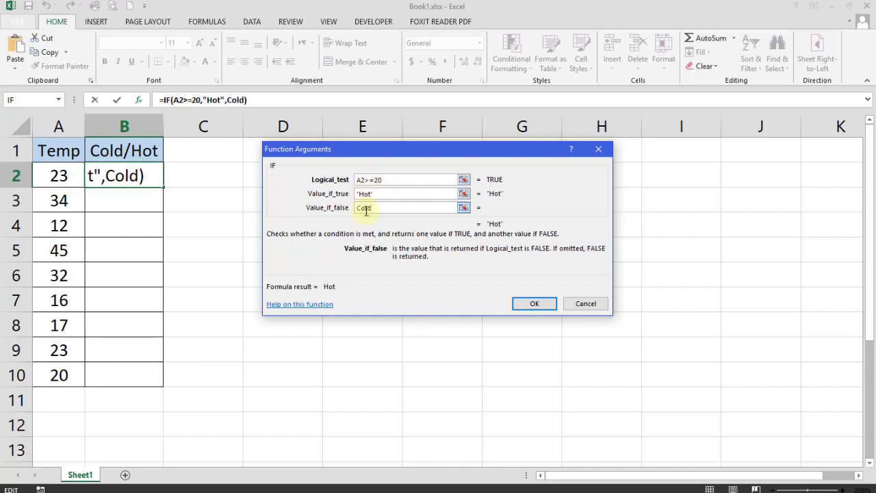
pyautogui.click(533, 304)
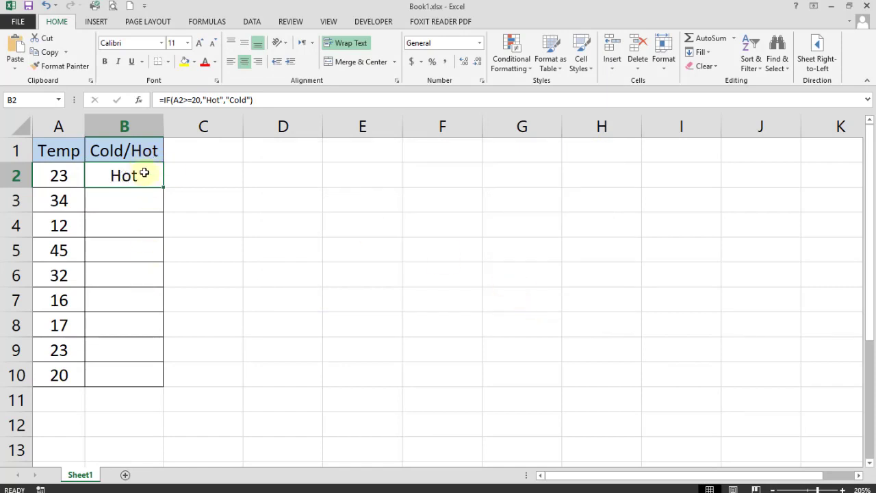
pyautogui.moveTo(163, 187); pyautogui.dragTo(146, 388)
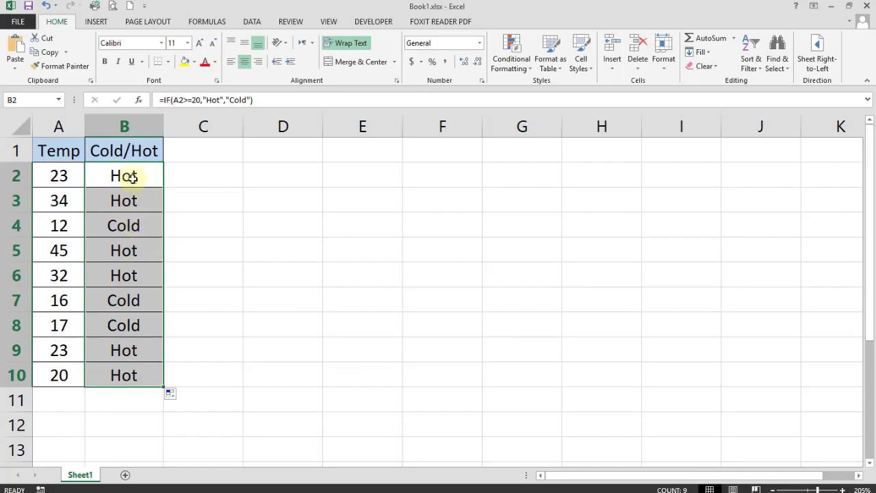